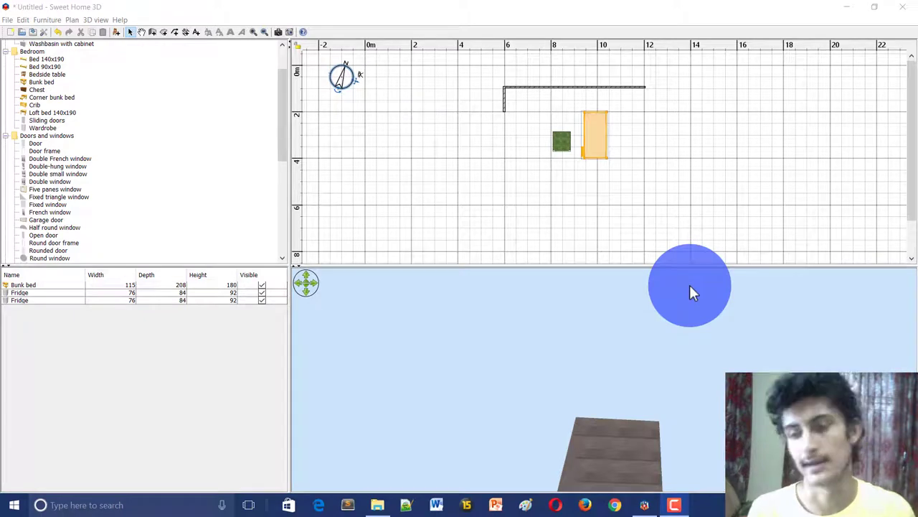
- Close the Sweet Home 3D window holding the unsaved home to trigger the save prompt
left_click(902, 6)
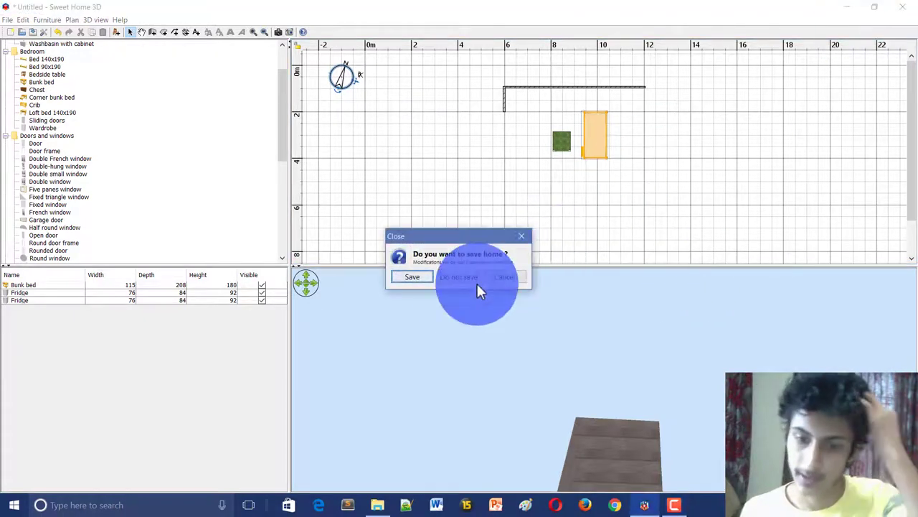
- Discard the old home without saving and relaunch Sweet Home 3D from its desktop icon
left_click(464, 277)
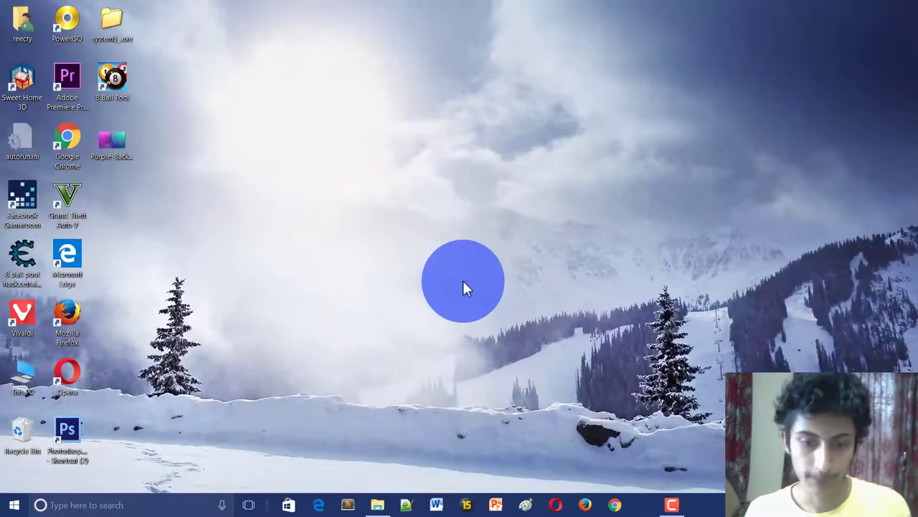
double_click(23, 85)
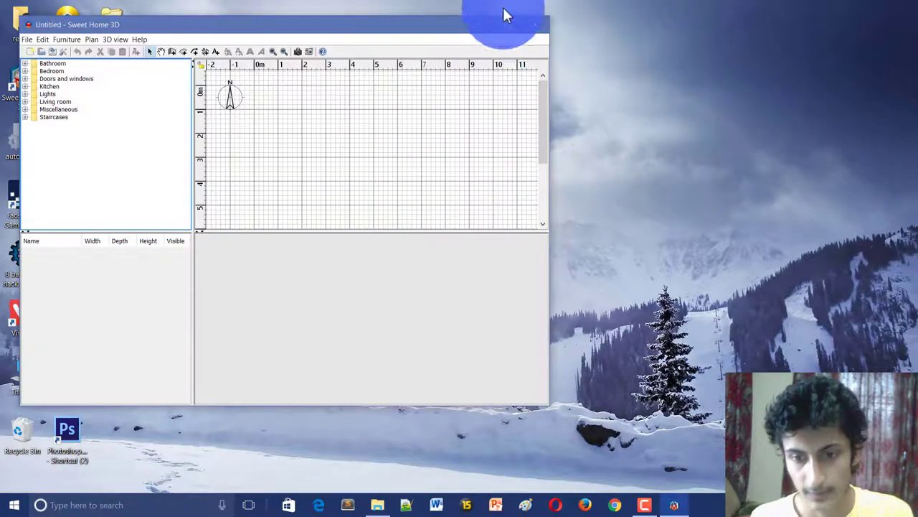
- Maximise the new window and lower the plan/3D splitter slightly to enlarge the plan
double_click(507, 15)
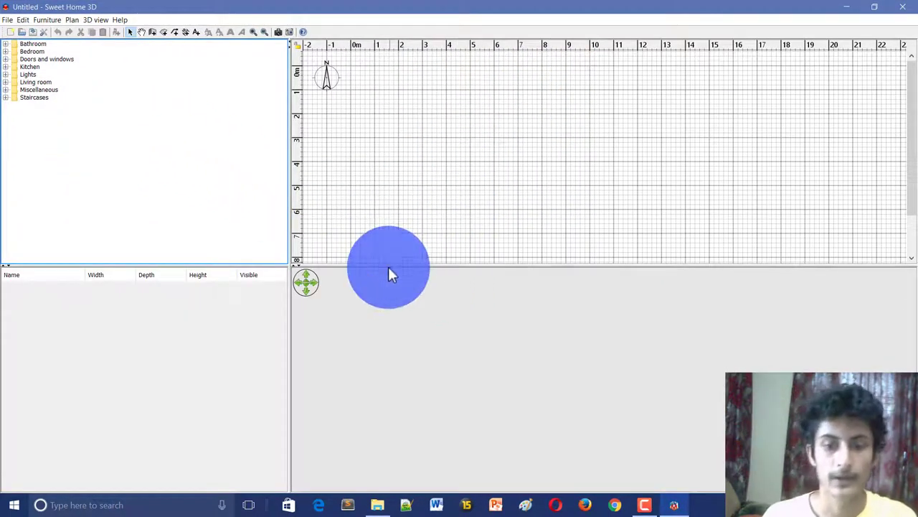
left_click_drag(391, 265, 392, 276)
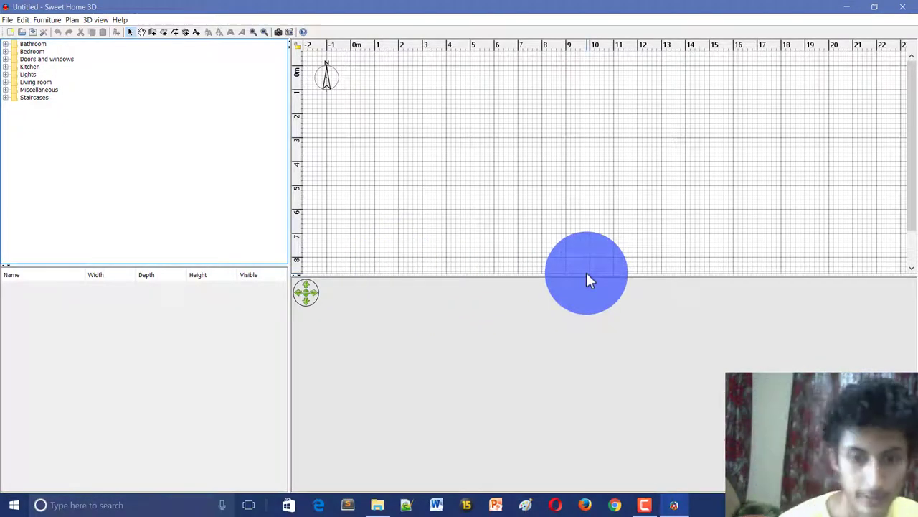
scroll(361, 129, "down", 1)
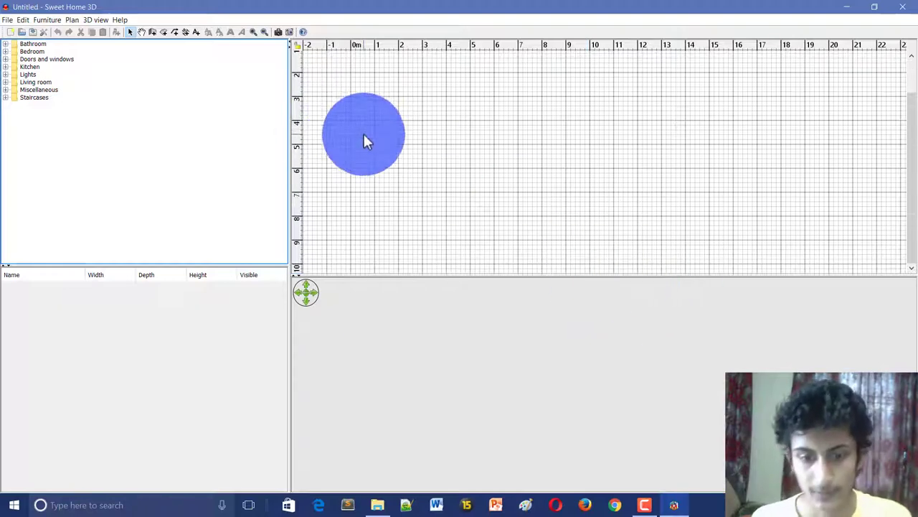
scroll(363, 135, "up", 1)
scroll(374, 145, "down", 1)
scroll(387, 144, "up", 1)
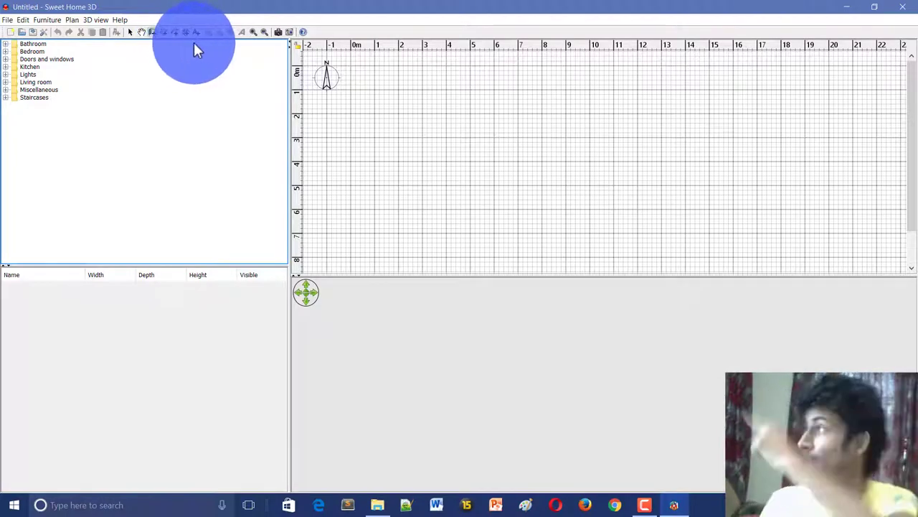
- Draw walls through corners 0,0, 5,0, 5,5 and 0,5, closing back at the start
left_click(152, 31)
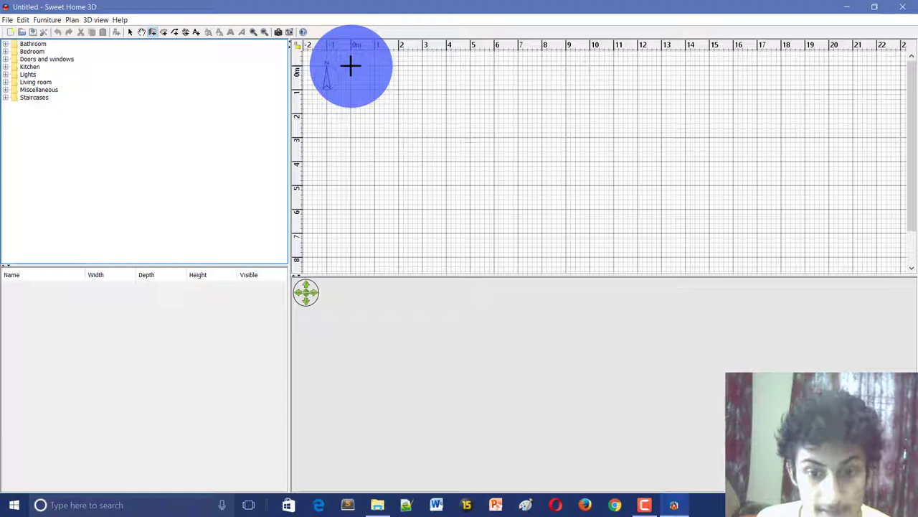
left_click(351, 66)
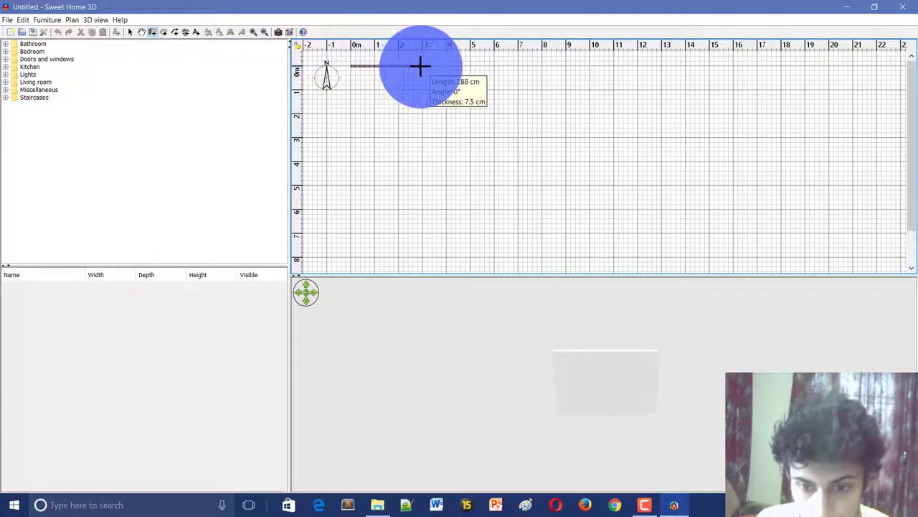
left_click(470, 66)
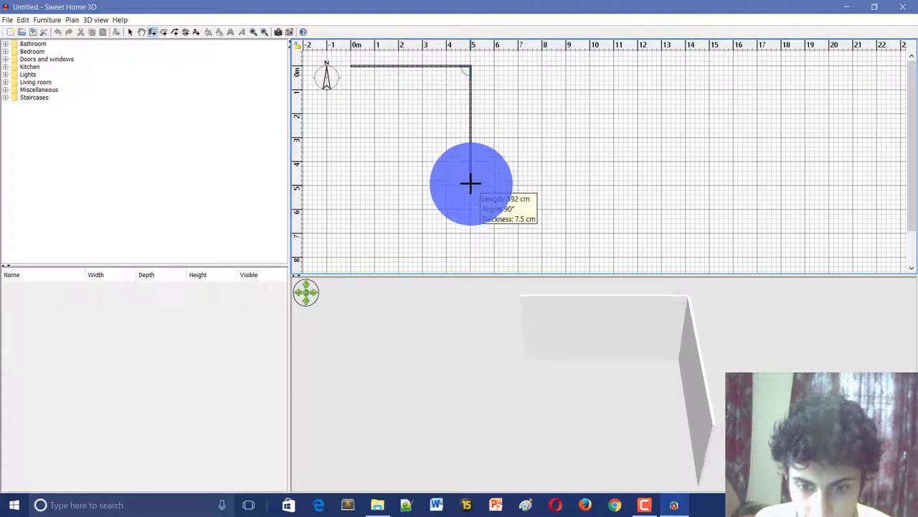
left_click(470, 184)
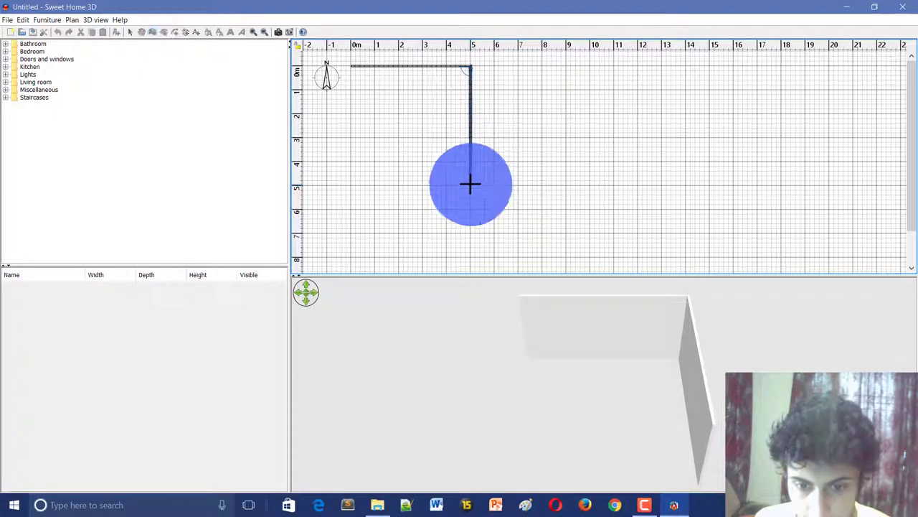
left_click(351, 186)
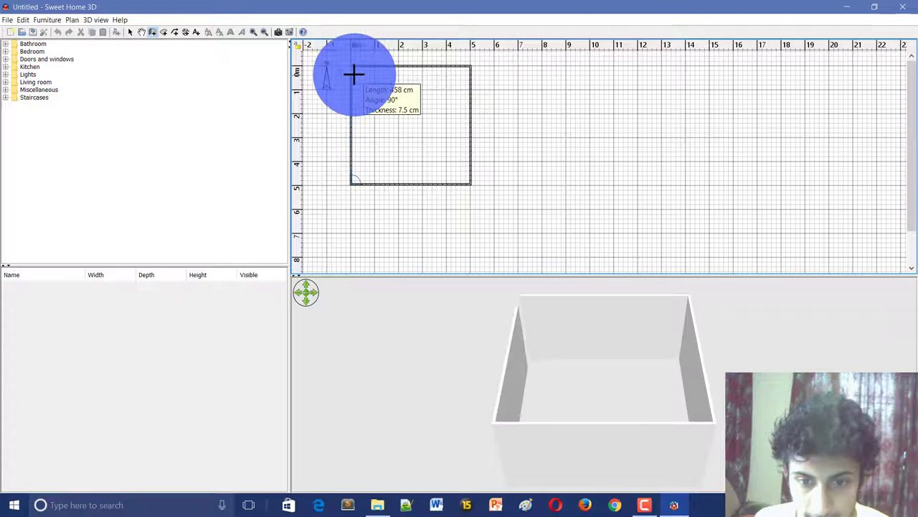
left_click(353, 66)
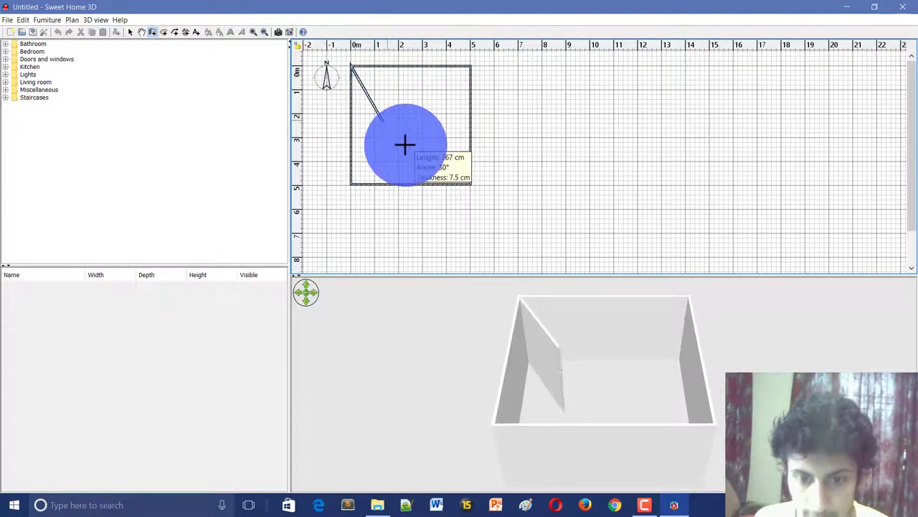
- End wall drawing, dismiss the plan context menu, and orbit the 3D view outside the room
right_click(359, 63)
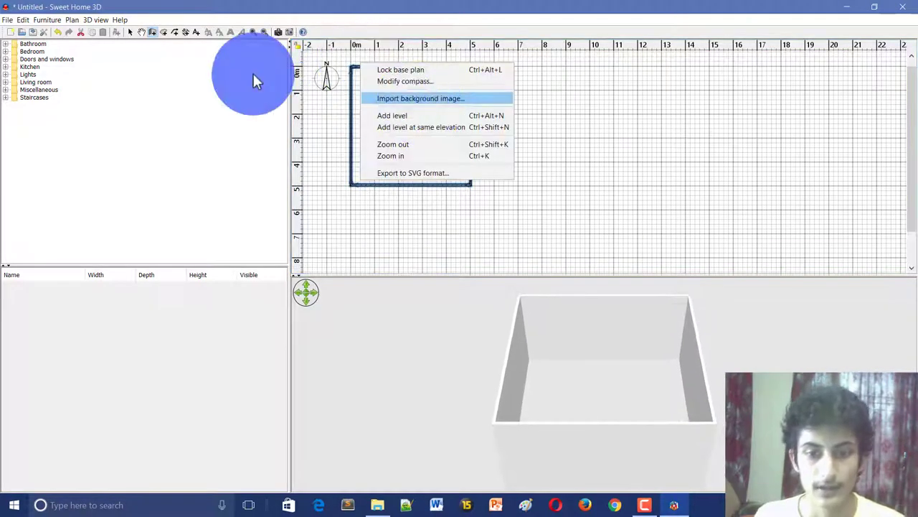
left_click(133, 29)
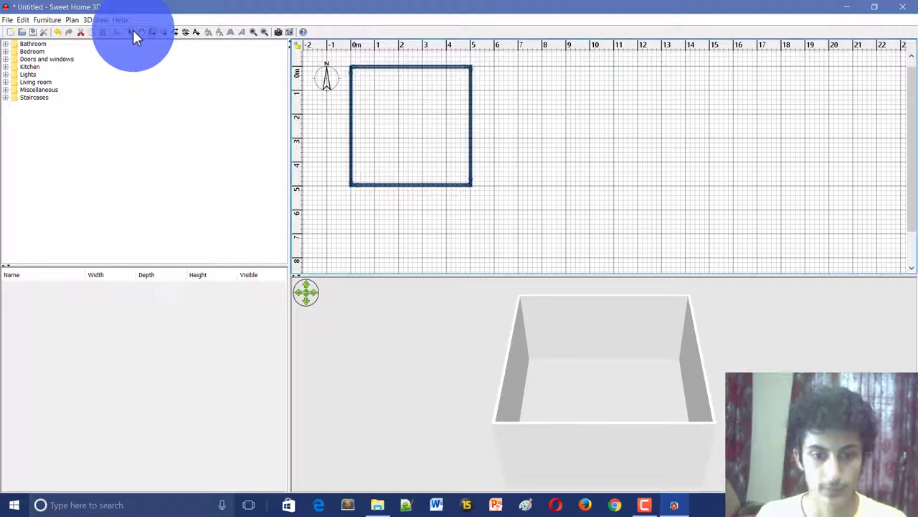
left_click(431, 139)
left_click(611, 307)
left_click_drag(612, 309, 498, 226)
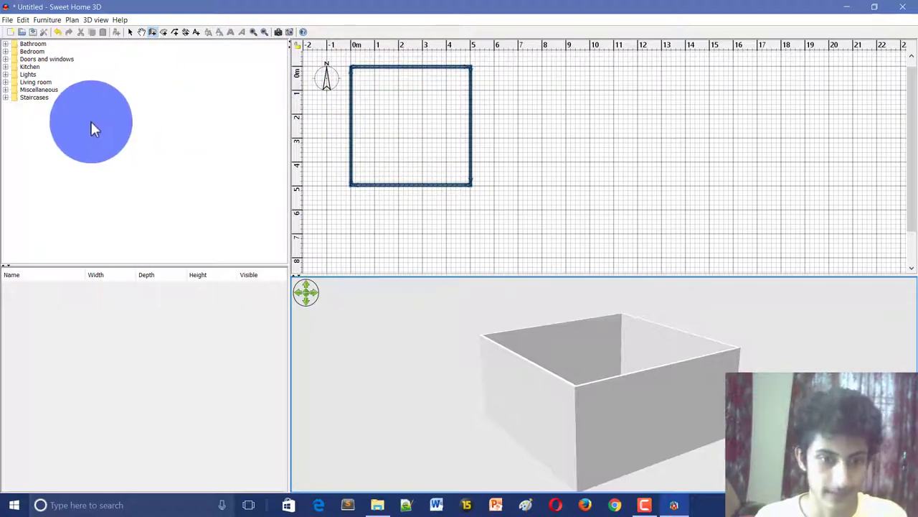
- Drop a Door from the Doors and windows catalog into the room
left_click(6, 67)
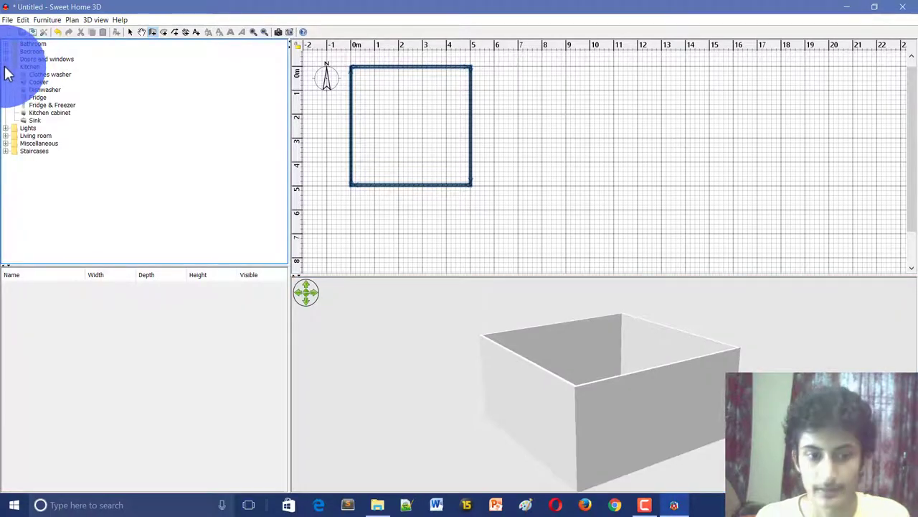
left_click(6, 67)
left_click(6, 59)
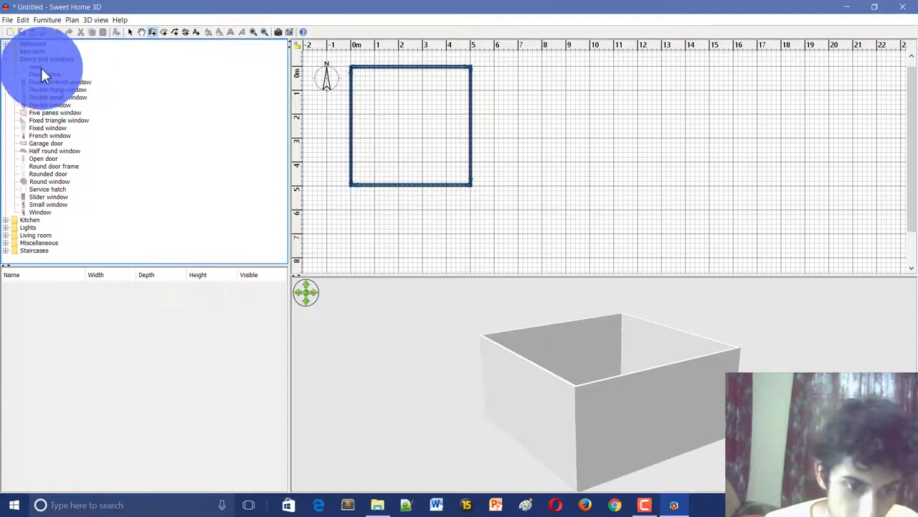
left_click(36, 65)
left_click_drag(37, 65, 394, 93)
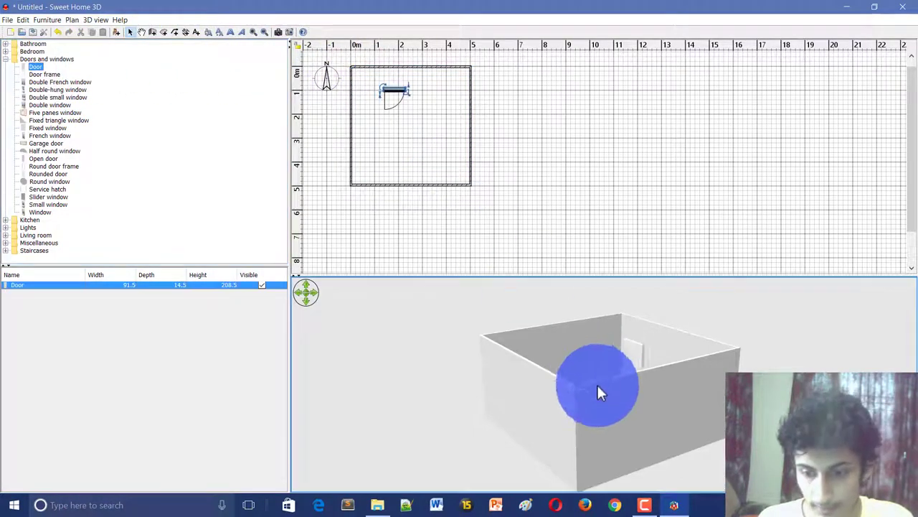
- Move the 91.5 × 14.5 × 208.5 door onto the top wall near the left corner
left_click_drag(597, 383, 621, 333)
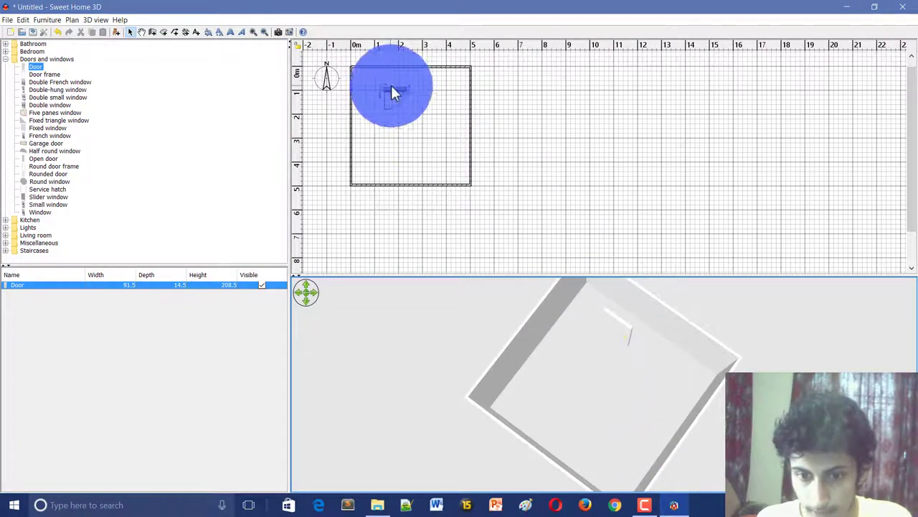
left_click_drag(399, 90, 368, 72)
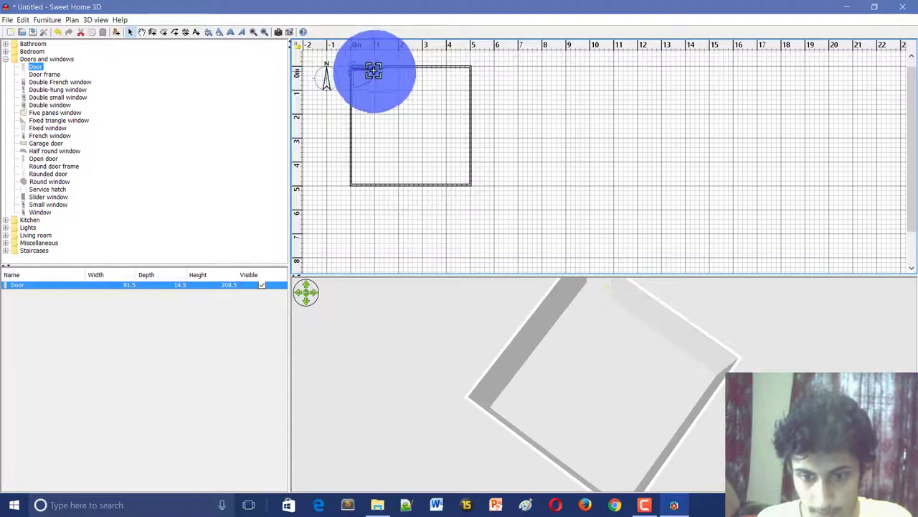
left_click(364, 66)
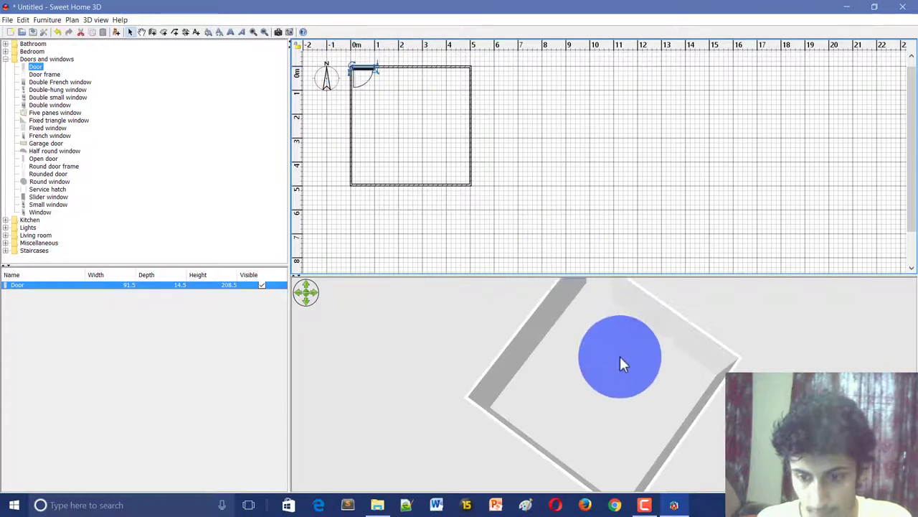
left_click_drag(621, 361, 163, 262)
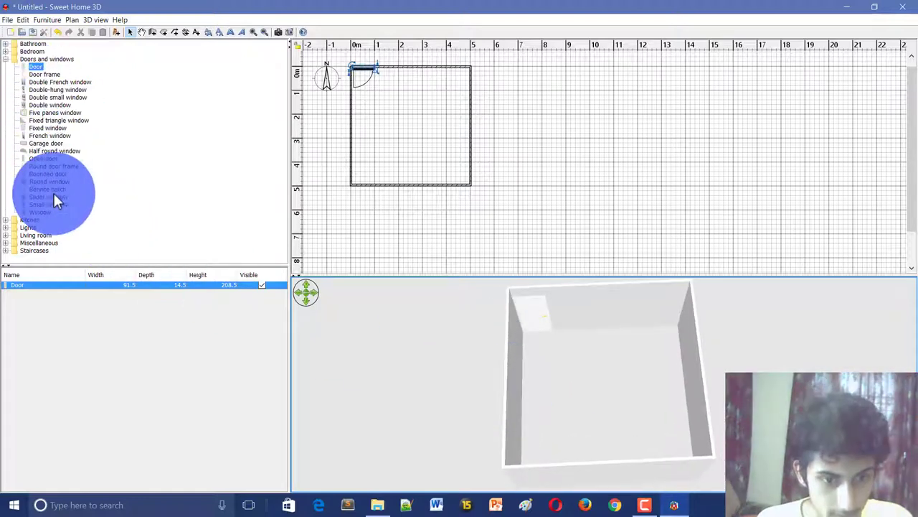
- Place the Living room Desk (141 × 70.5 × 74) against the top wall beside the door
left_click(7, 236)
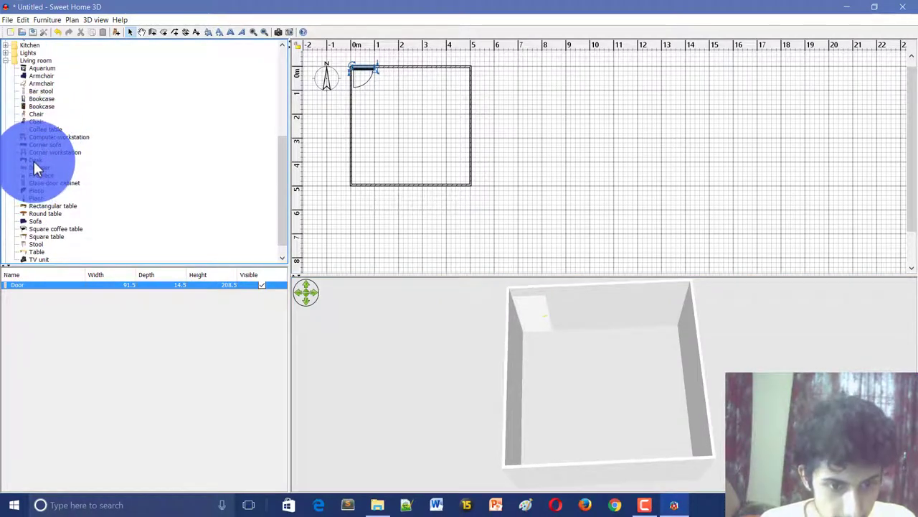
left_click(35, 161)
left_click_drag(36, 162, 424, 76)
mouse_move(619, 384)
left_mouse_down()
mouse_move(619, 418)
mouse_move(609, 389)
mouse_move(732, 353)
mouse_move(633, 412)
mouse_move(578, 428)
mouse_move(579, 336)
mouse_move(614, 394)
mouse_move(533, 363)
mouse_move(562, 394)
mouse_move(610, 391)
mouse_move(422, 258)
mouse_move(660, 375)
mouse_move(596, 381)
mouse_move(641, 374)
mouse_move(630, 378)
left_mouse_up()
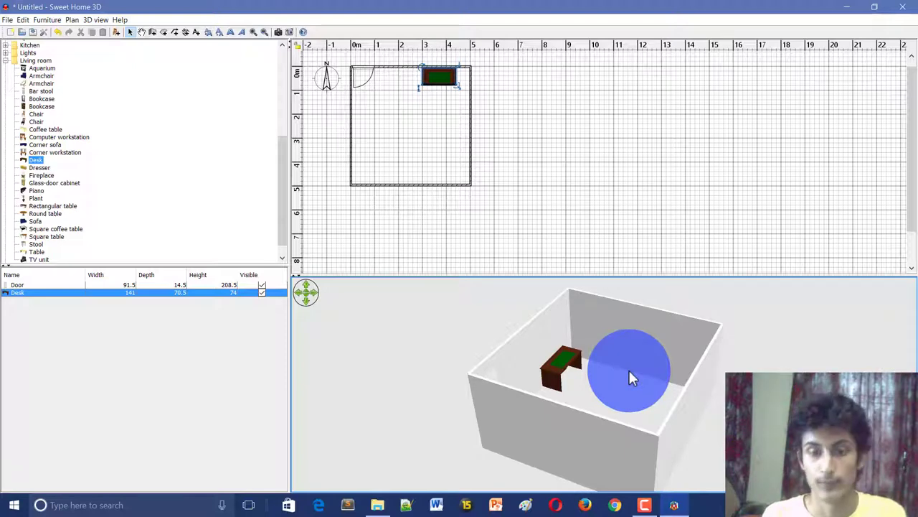
- Give the desk a custom orange colour in its Modify furniture settings
right_click(449, 71)
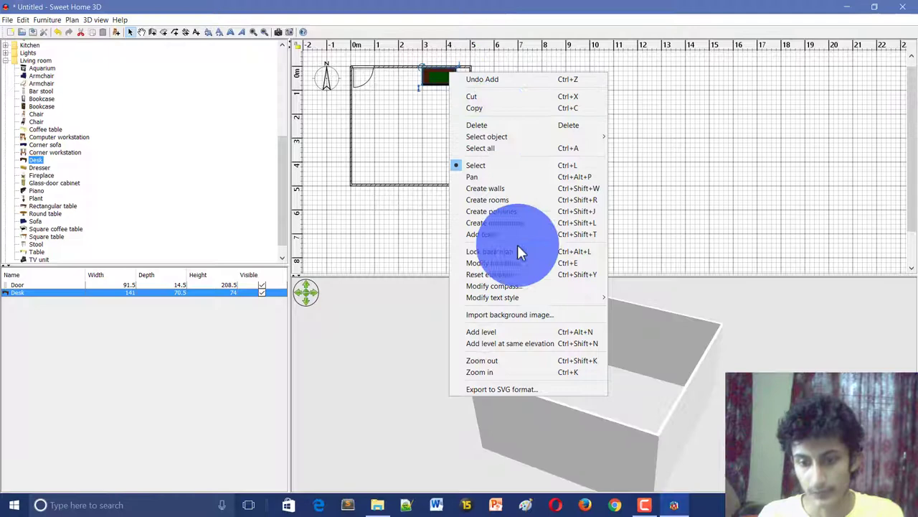
left_click(521, 262)
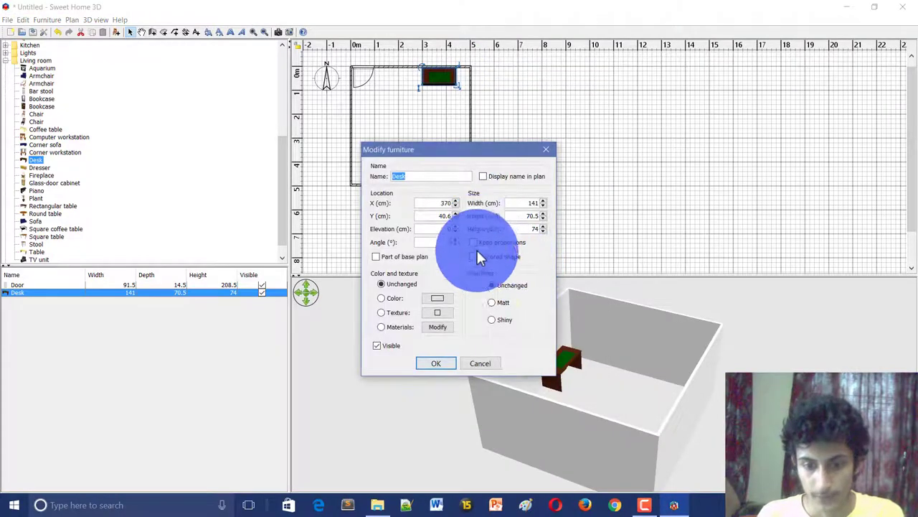
left_click(439, 298)
left_click_drag(444, 296, 344, 305)
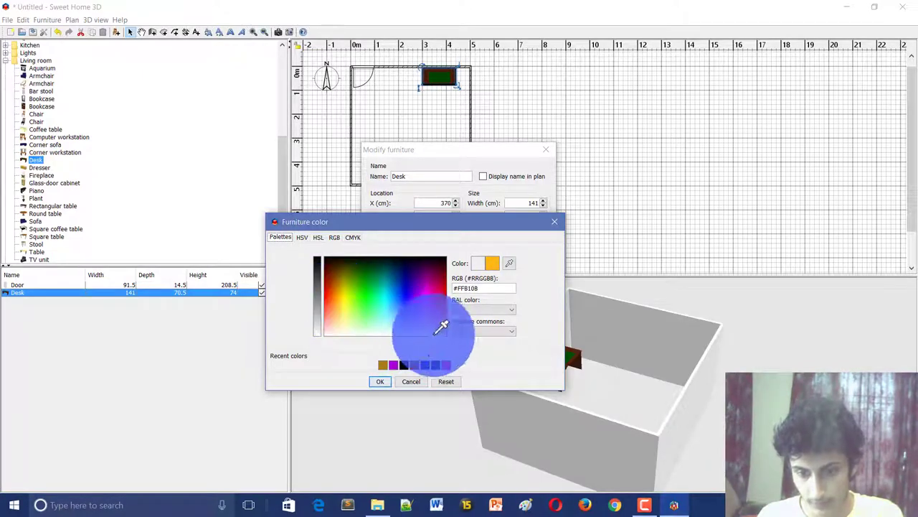
left_click(381, 381)
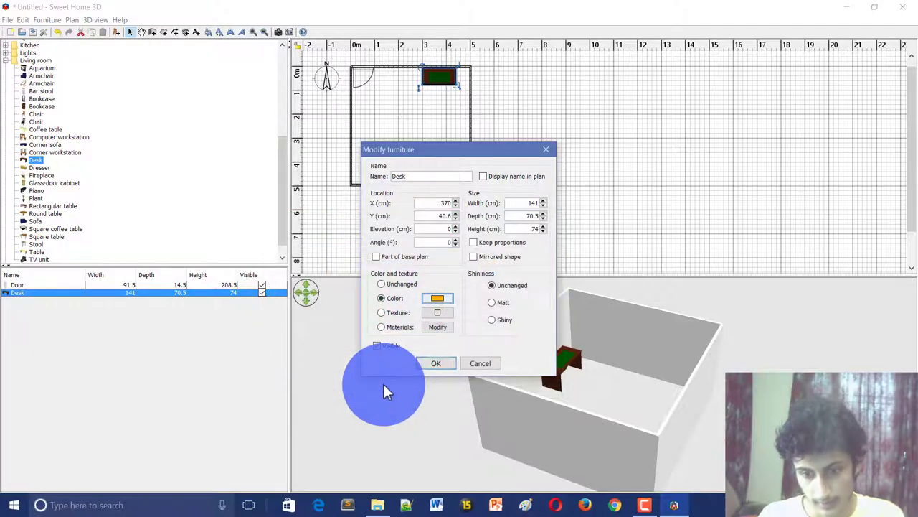
left_click(431, 364)
left_click_drag(633, 400, 609, 333)
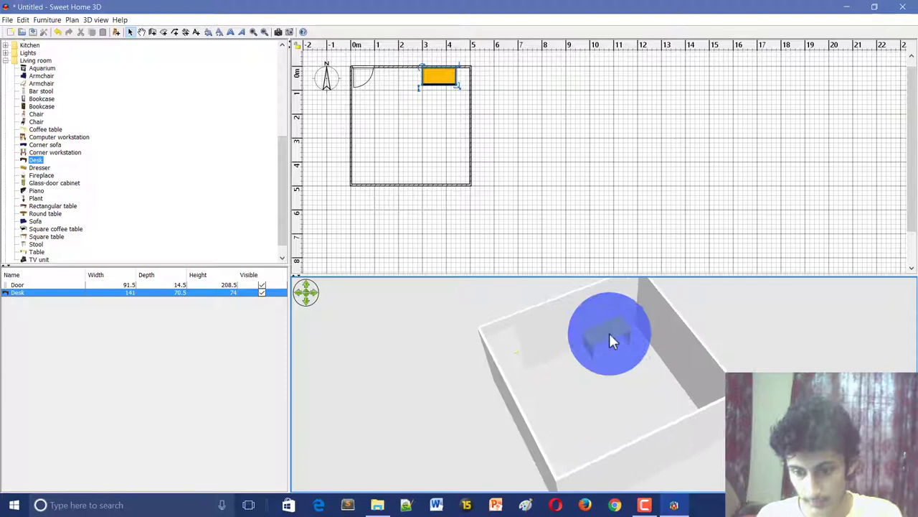
- Reopen the desk settings, browse the texture list, and close without changes to keep orange
left_click(443, 74)
right_click(442, 77)
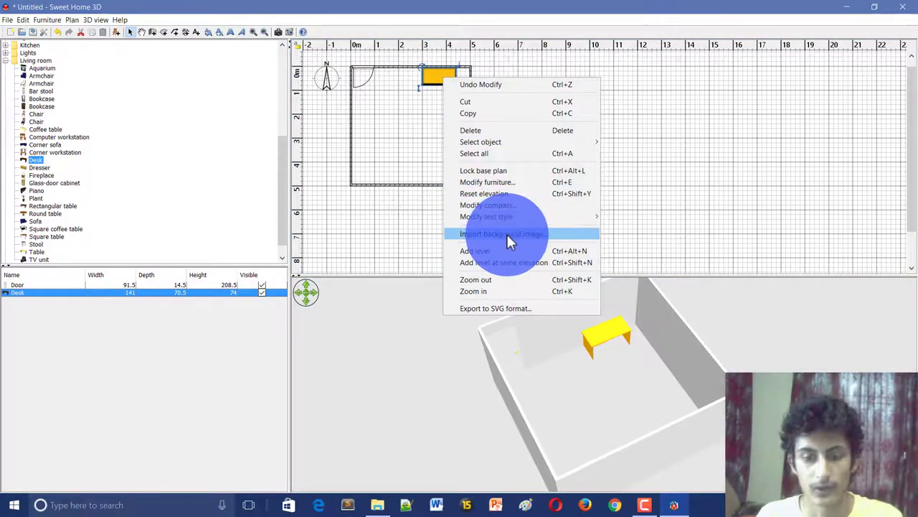
left_click(509, 181)
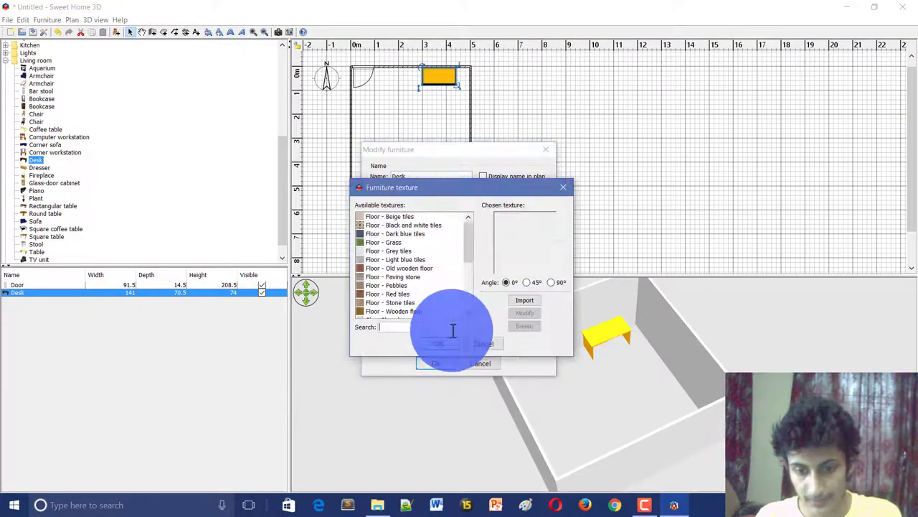
scroll(424, 279, "down", 5)
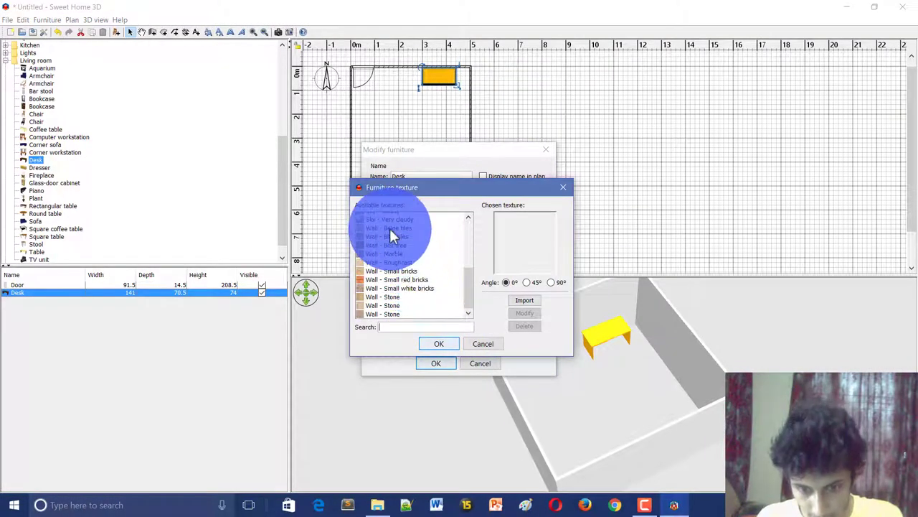
scroll(391, 272, "up", 1)
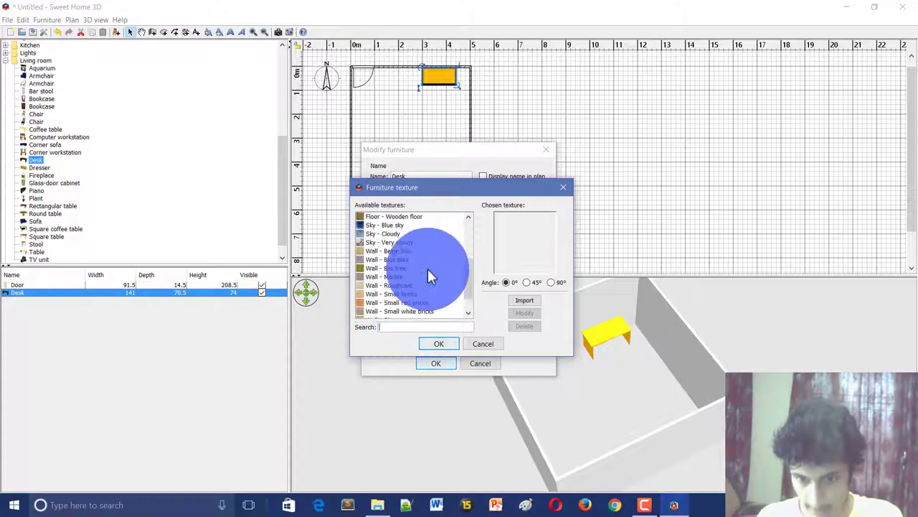
scroll(428, 276, "up", 3)
left_click(483, 343)
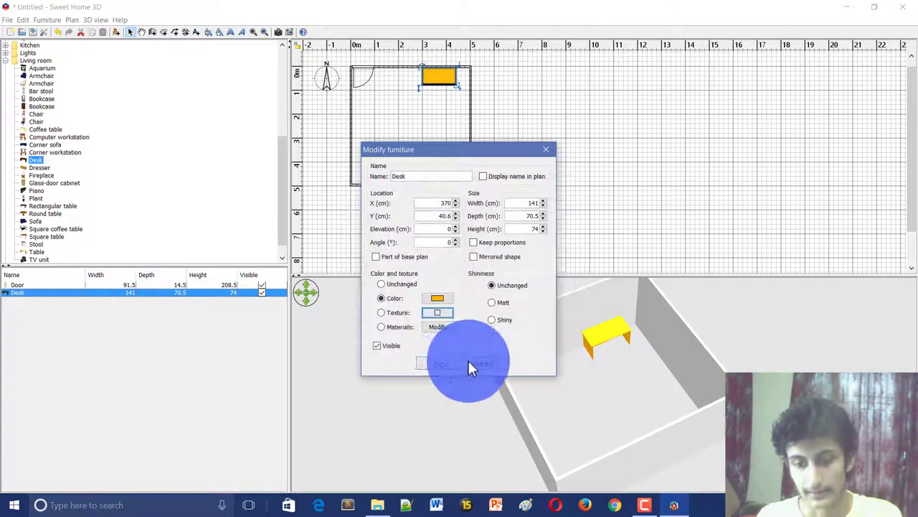
left_click(473, 363)
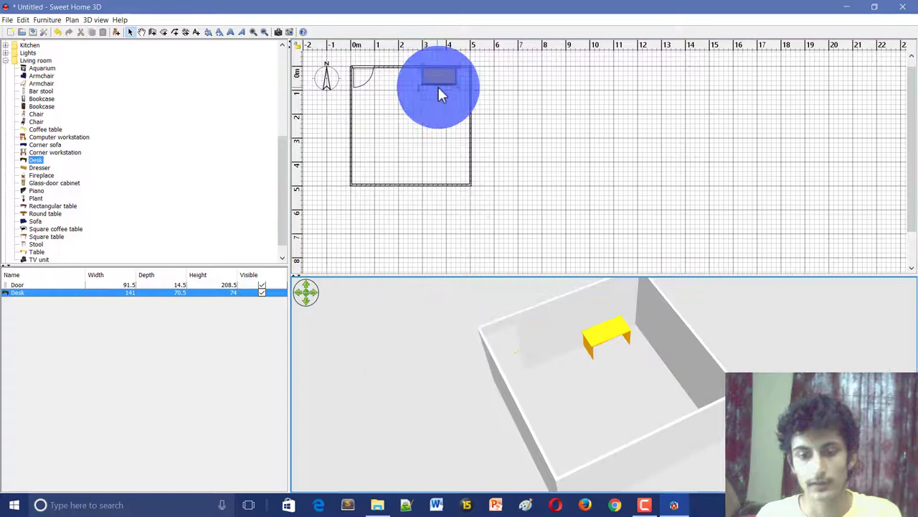
- Select the right, top, bottom and left walls together and open their context menu
left_click(472, 115)
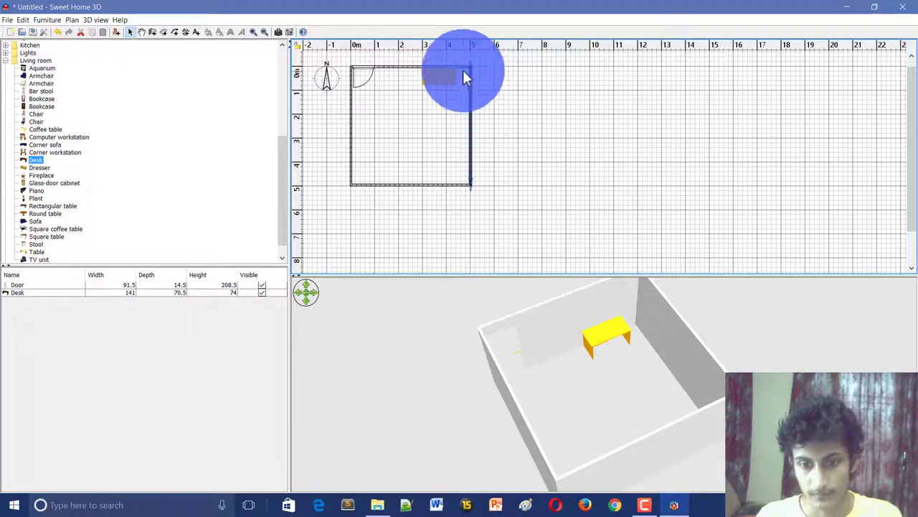
left_click(471, 79)
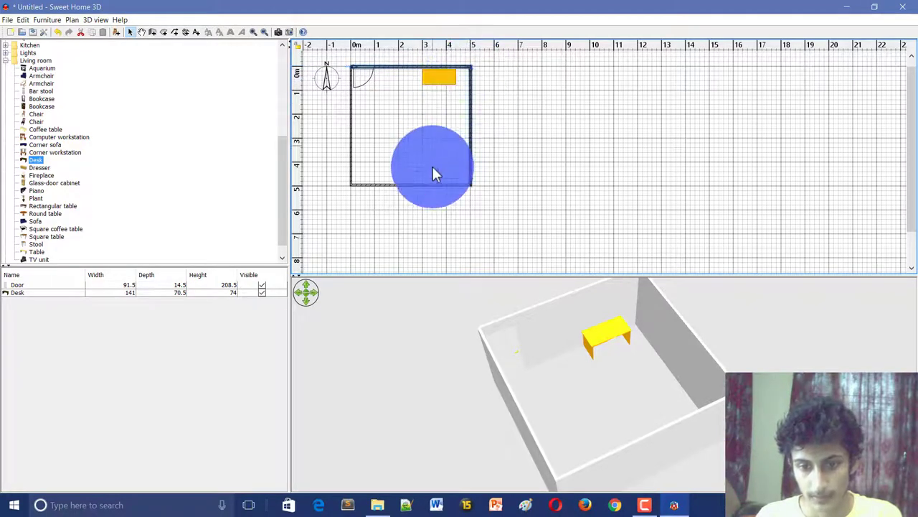
left_click(434, 185, "shift")
left_click(352, 151, "shift")
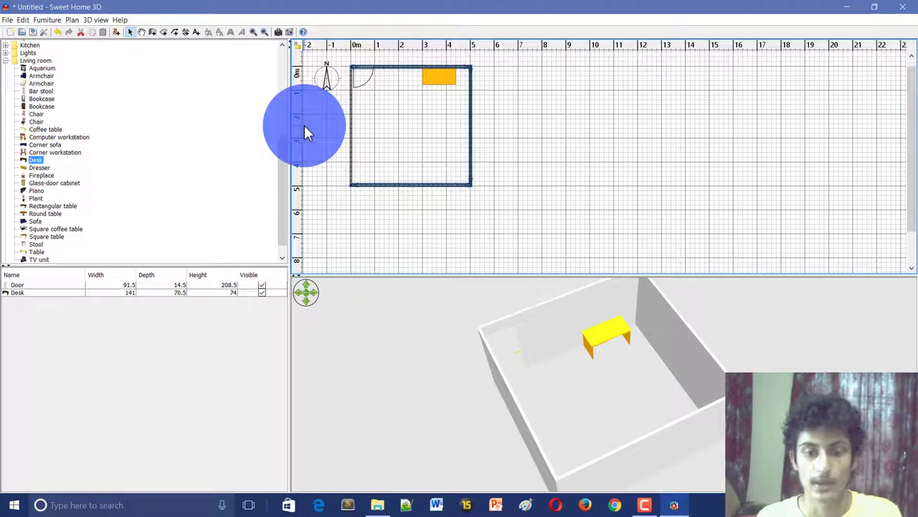
right_click(349, 123)
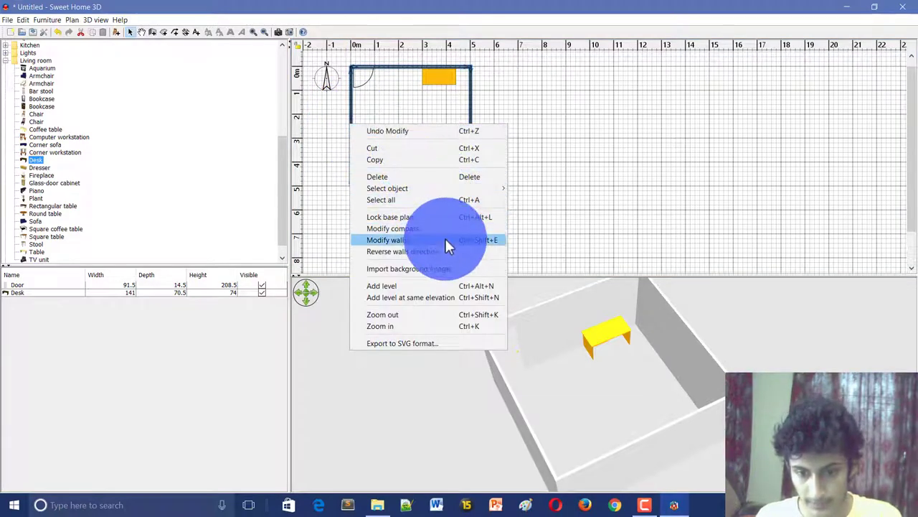
- In Modify walls, set the left side colour to red and the right side to skin tone
left_click(388, 240)
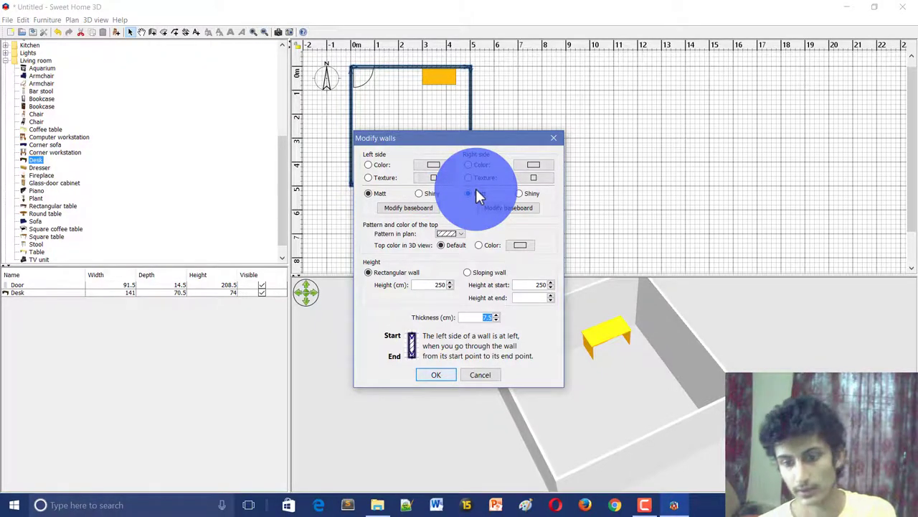
left_click(435, 164)
left_click(430, 175)
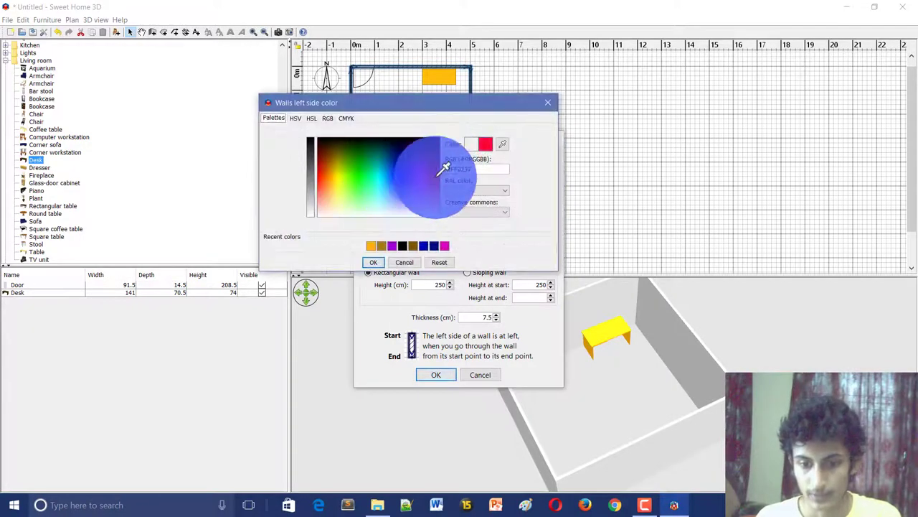
left_click(543, 171)
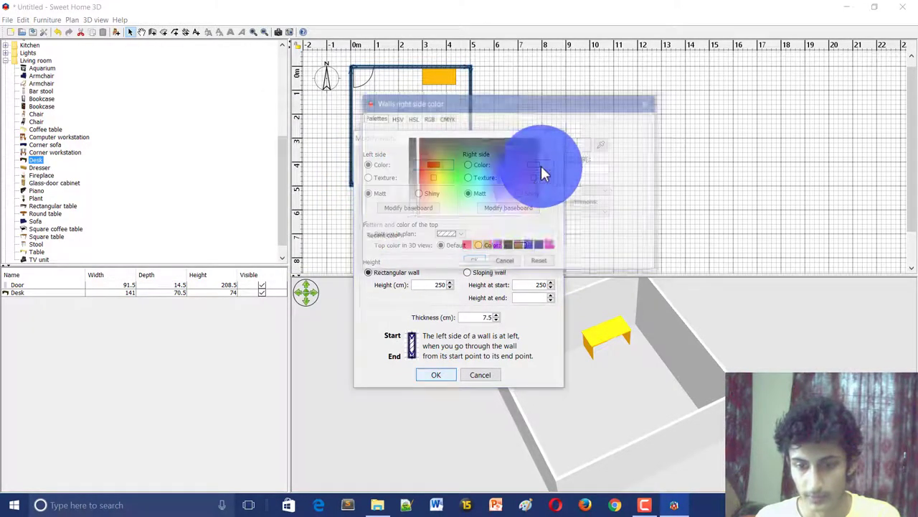
left_click(444, 184)
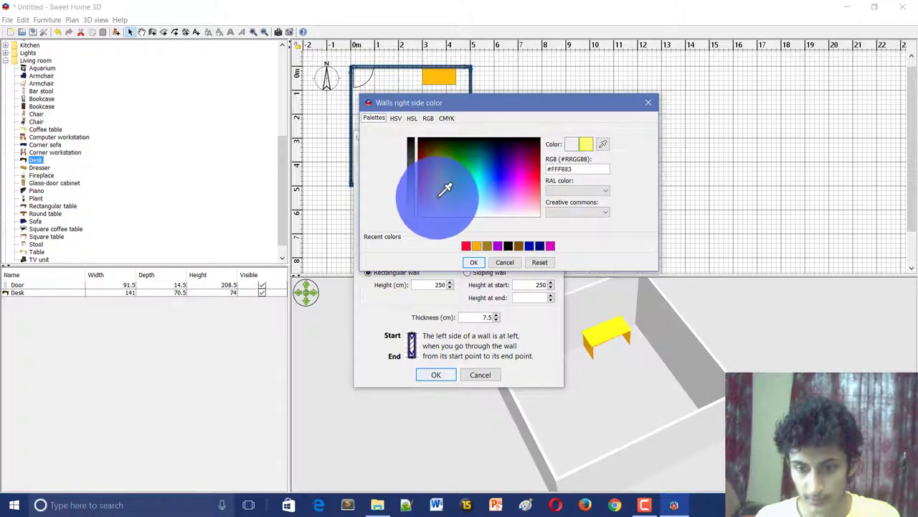
left_click(478, 265)
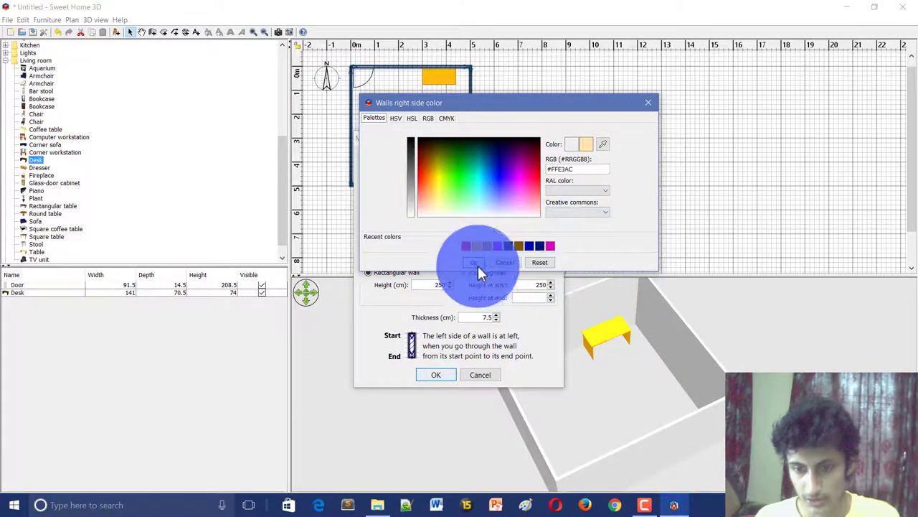
left_click(435, 375)
- Orbit the 3D view to check the wall colours, then drop a 58 × 50 × 82 plant beside the desk
left_click_drag(630, 391, 590, 409)
left_click(427, 316)
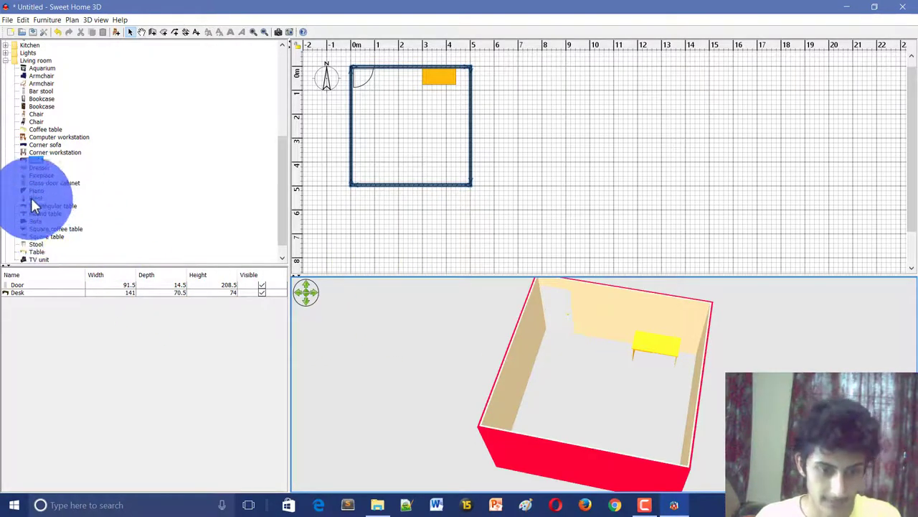
mouse_move(30, 197)
left_mouse_down()
mouse_move(33, 123)
mouse_move(45, 170)
mouse_move(33, 222)
mouse_move(30, 192)
left_mouse_up()
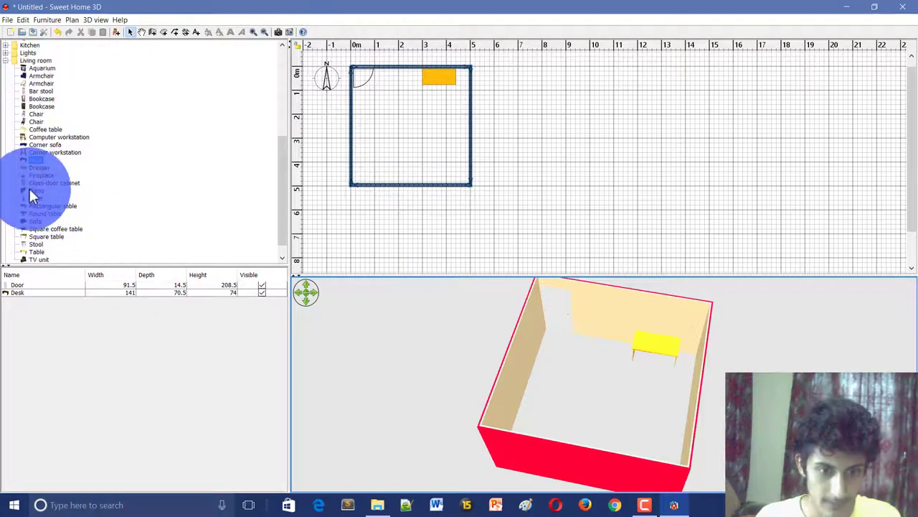
mouse_move(32, 198)
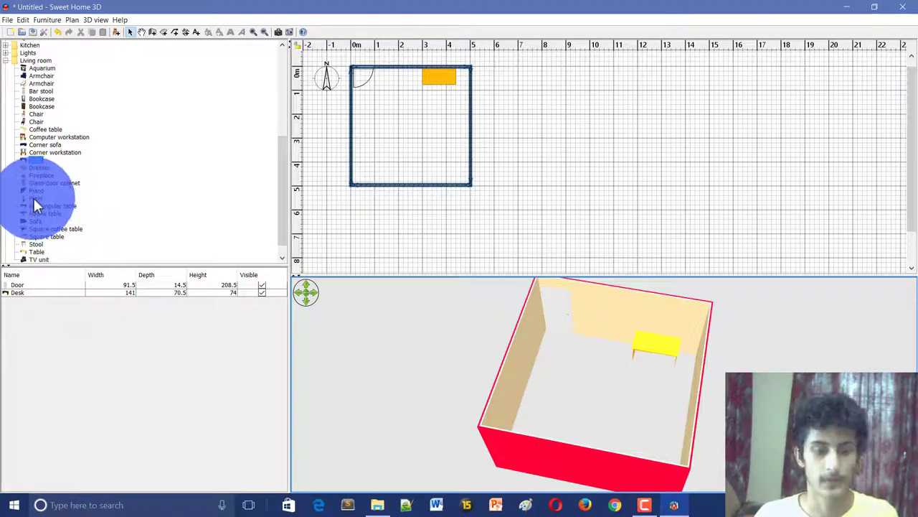
left_click_drag(34, 201, 411, 72)
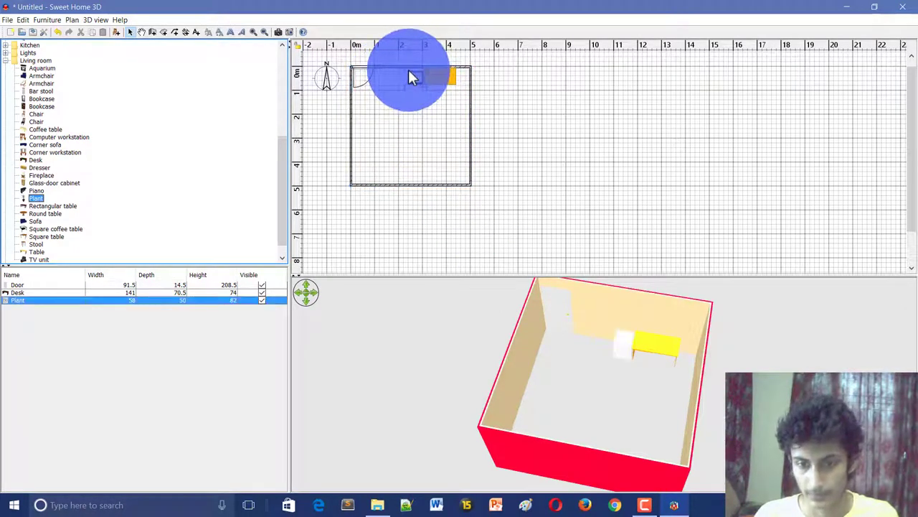
- Place a Bed 90x190, enlarged to 182 × 272 × 70, in the room's middle below the desk
left_click_drag(594, 390, 402, 146)
scroll(66, 200, "up", 8)
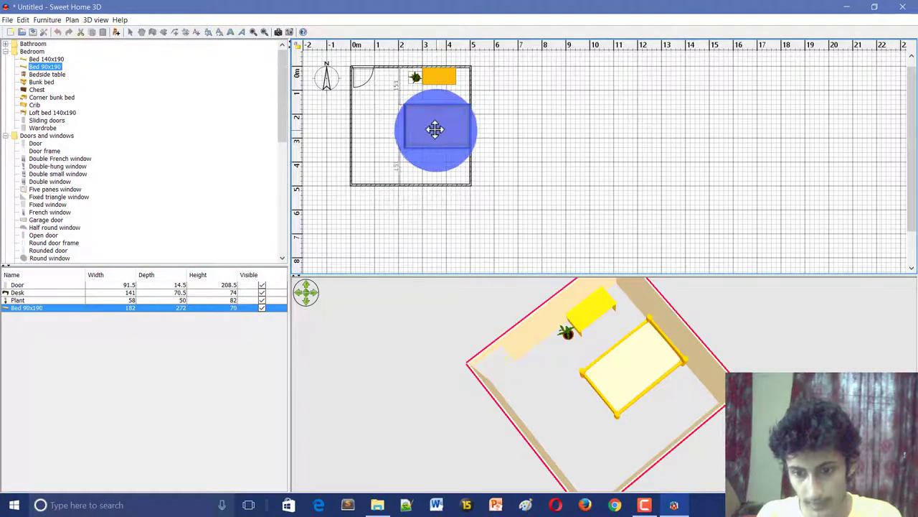
left_click(438, 170)
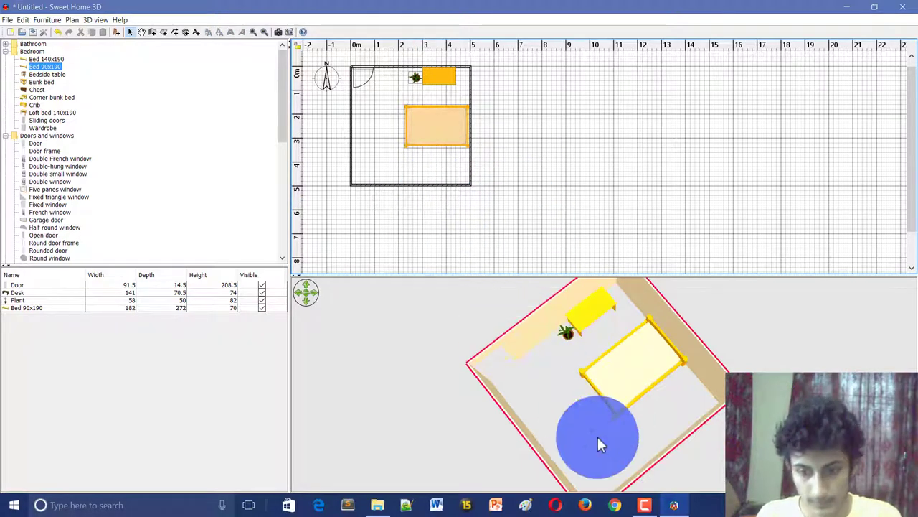
left_click_drag(599, 443, 678, 482)
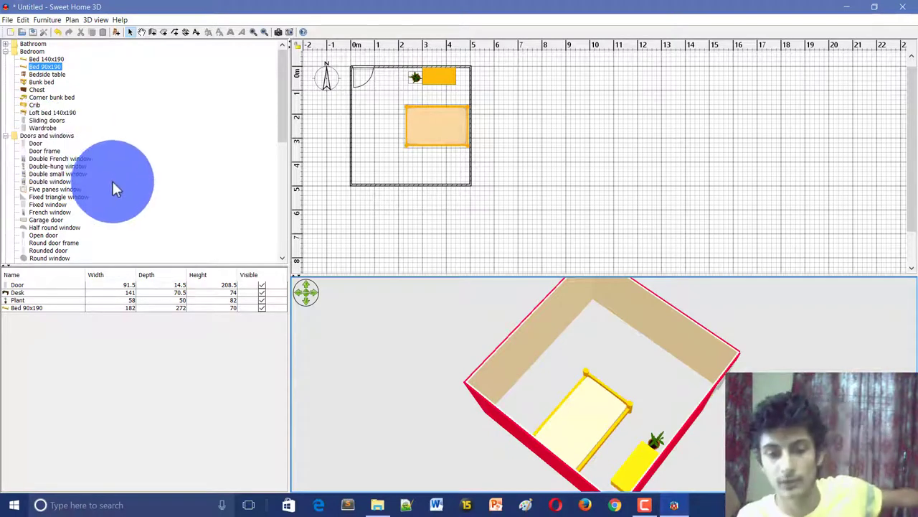
- Scroll the catalog to Living room and drag a 74.5 × 45.5 × 150 Glass-door cabinet against the left wall
scroll(116, 187, "down", 3)
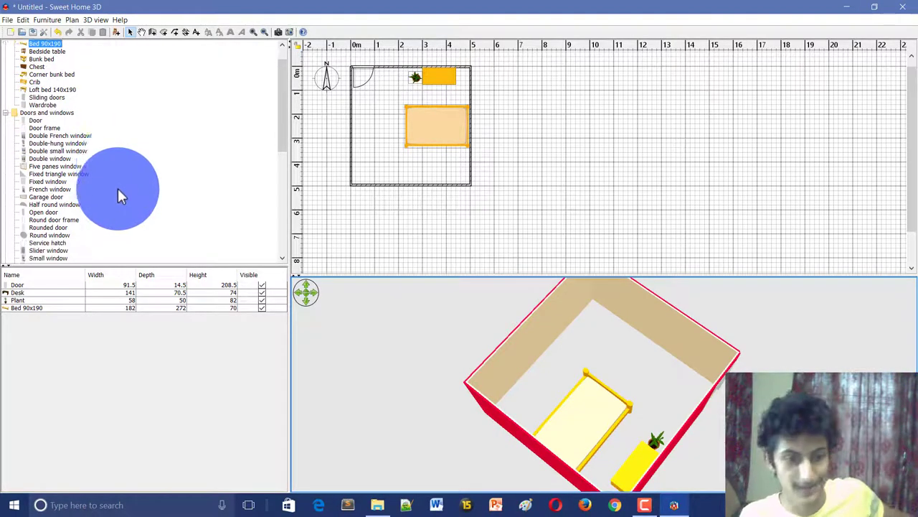
scroll(108, 206, "down", 5)
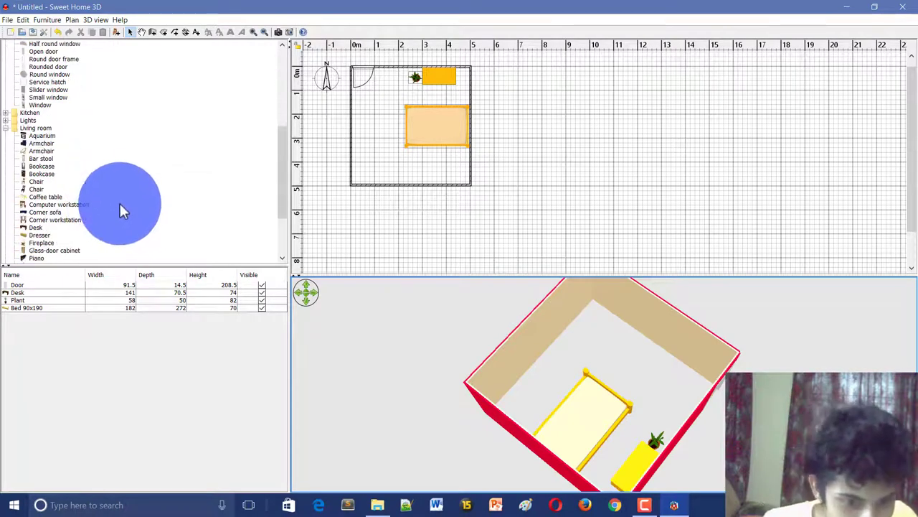
scroll(114, 207, "down", 1)
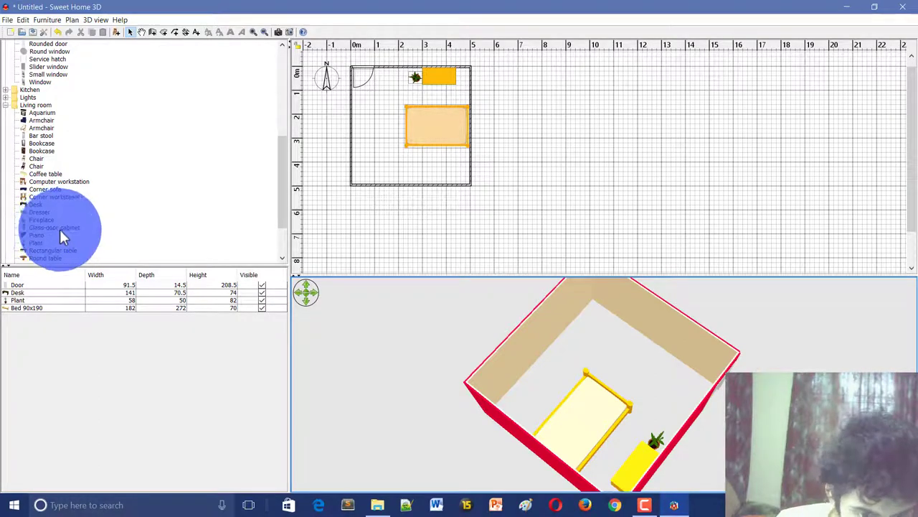
scroll(62, 233, "down", 2)
scroll(62, 231, "up", 3)
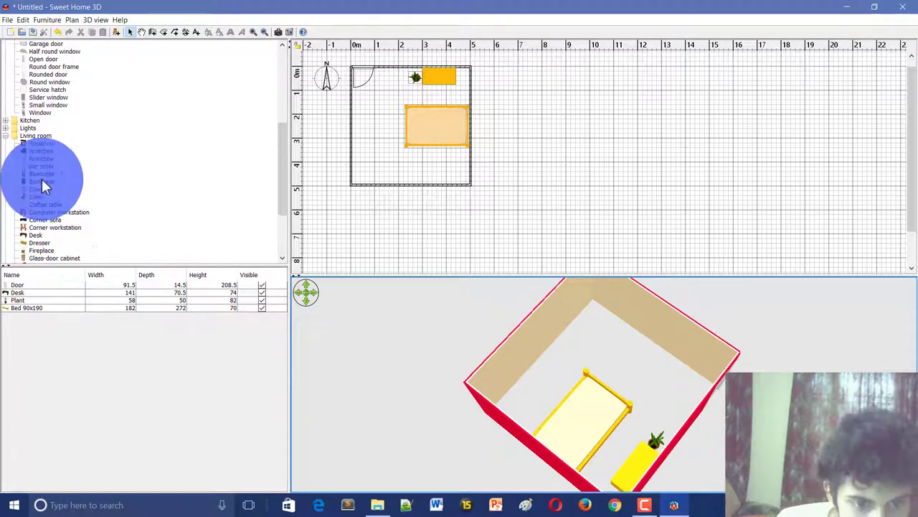
scroll(50, 177, "down", 2)
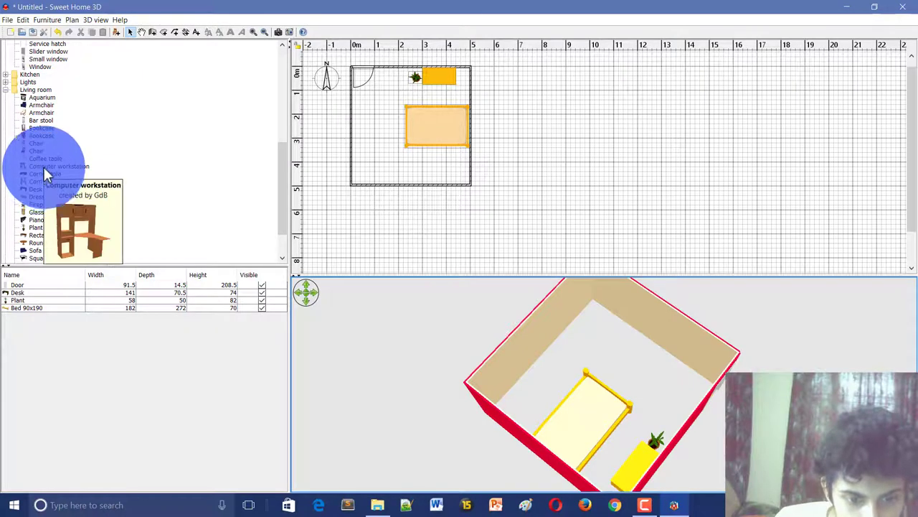
left_click_drag(43, 165, 357, 157)
- Reposition the glass-door cabinet along the left wall and enlarge it to 103 × 90 × 204
left_click(39, 210)
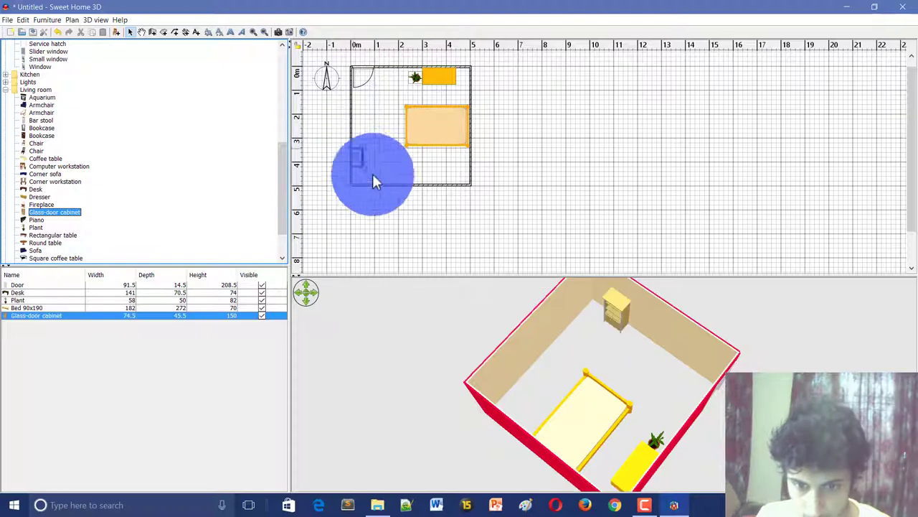
left_click_drag(633, 415, 667, 339)
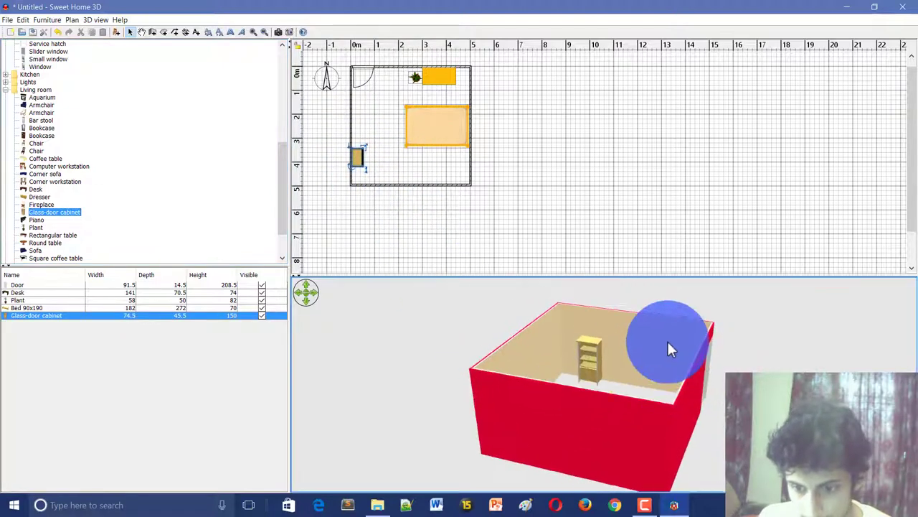
left_click_drag(349, 180, 360, 153)
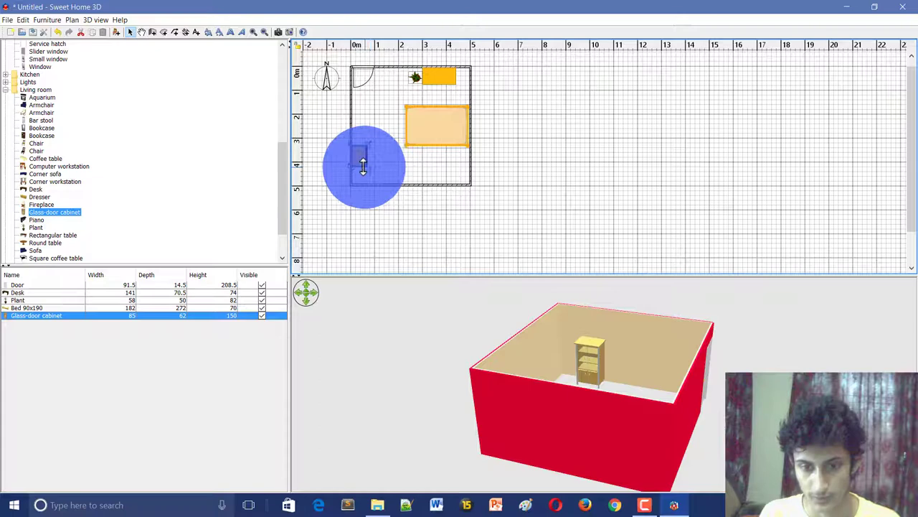
left_click_drag(367, 163, 376, 143)
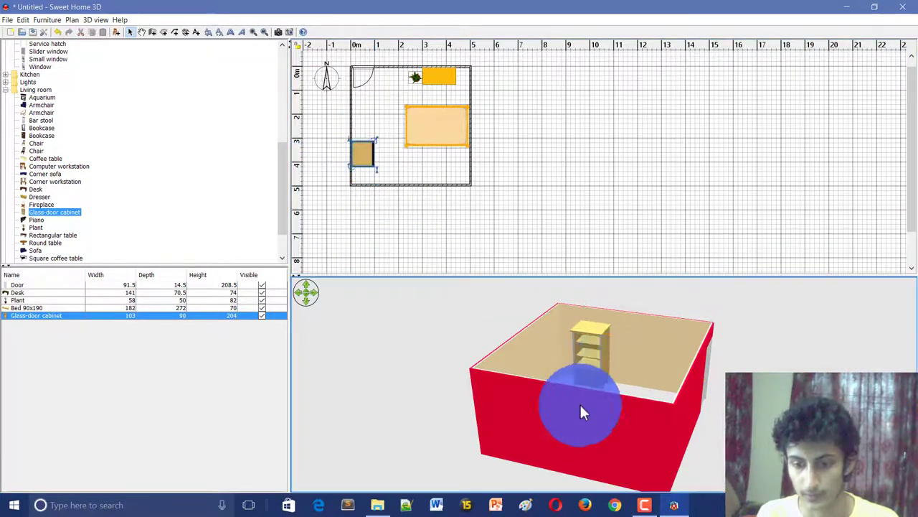
left_click_drag(579, 406, 681, 385)
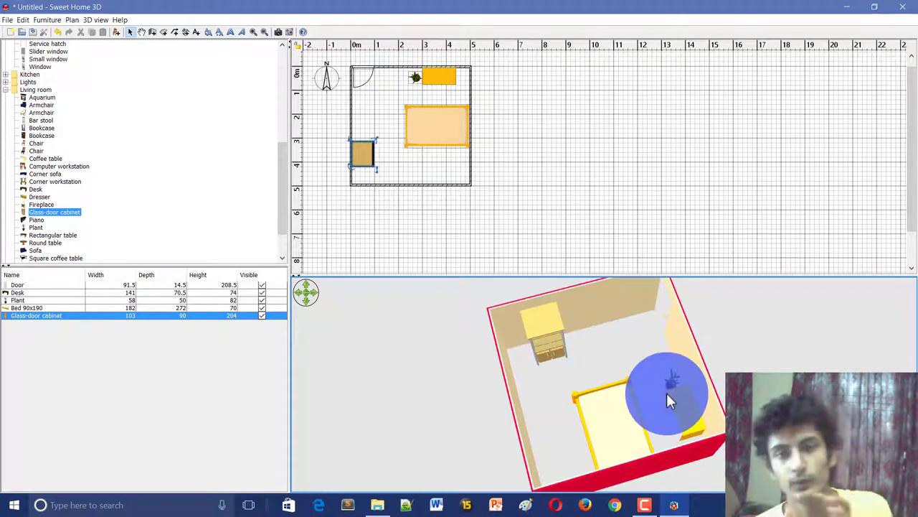